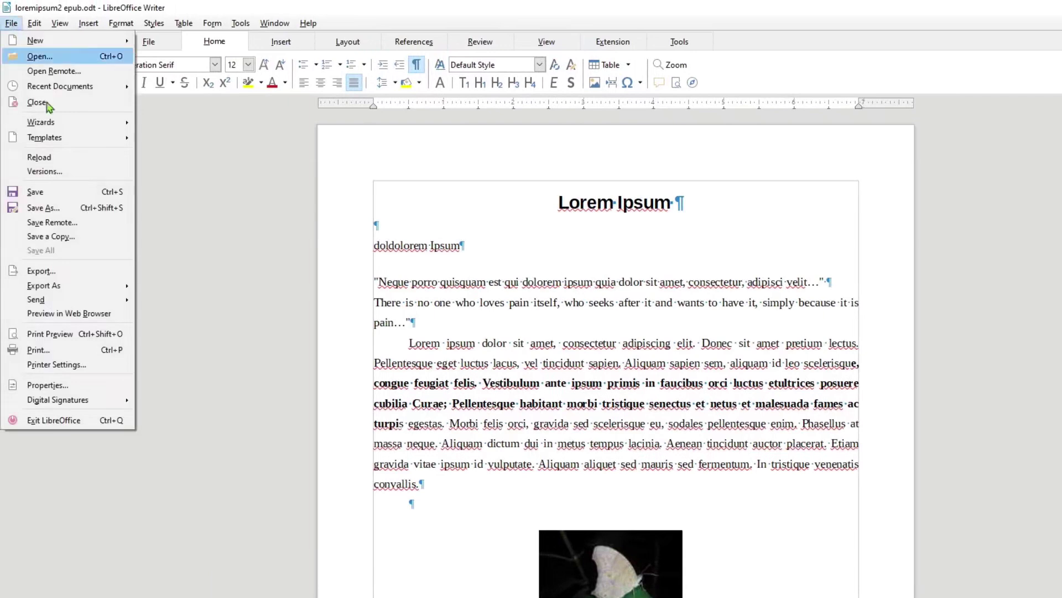
Open the EPUB export settings for the document, view the available split methods, and cancel the export.
mouse_move(100, 285)
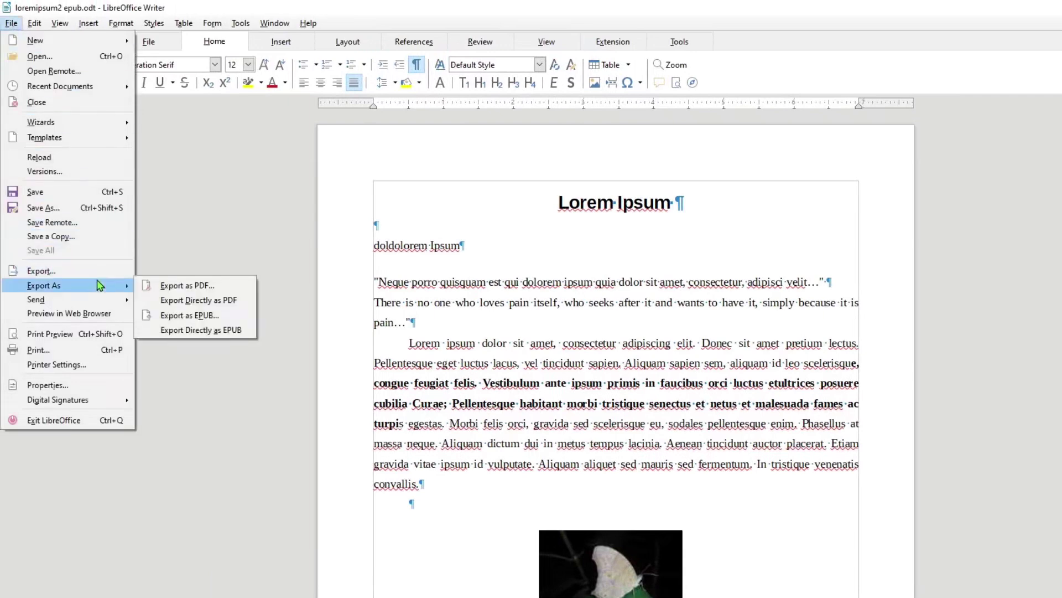
left_click(213, 316)
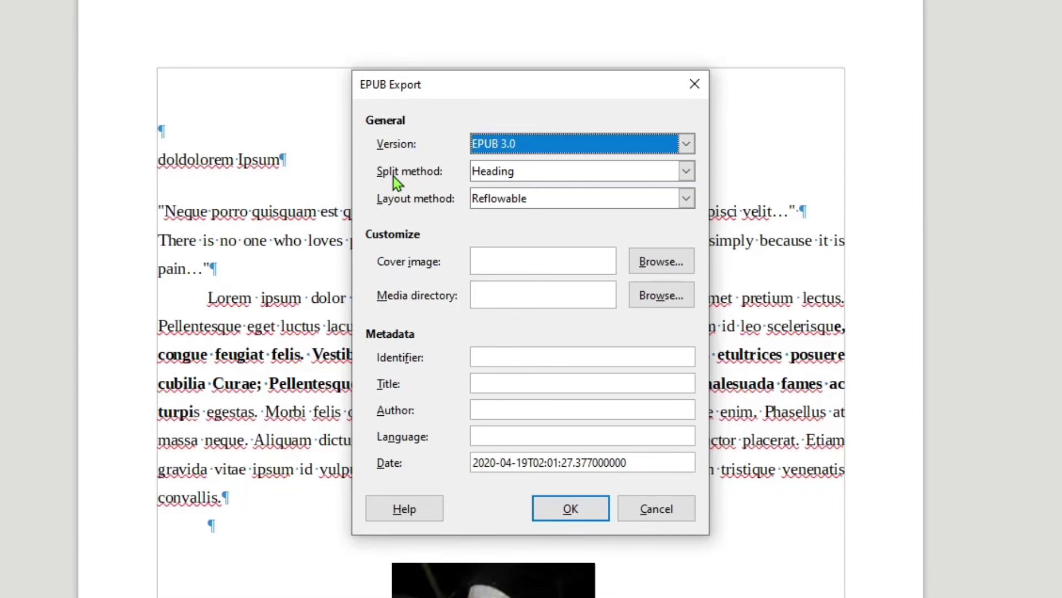
left_click_drag(394, 88, 396, 85)
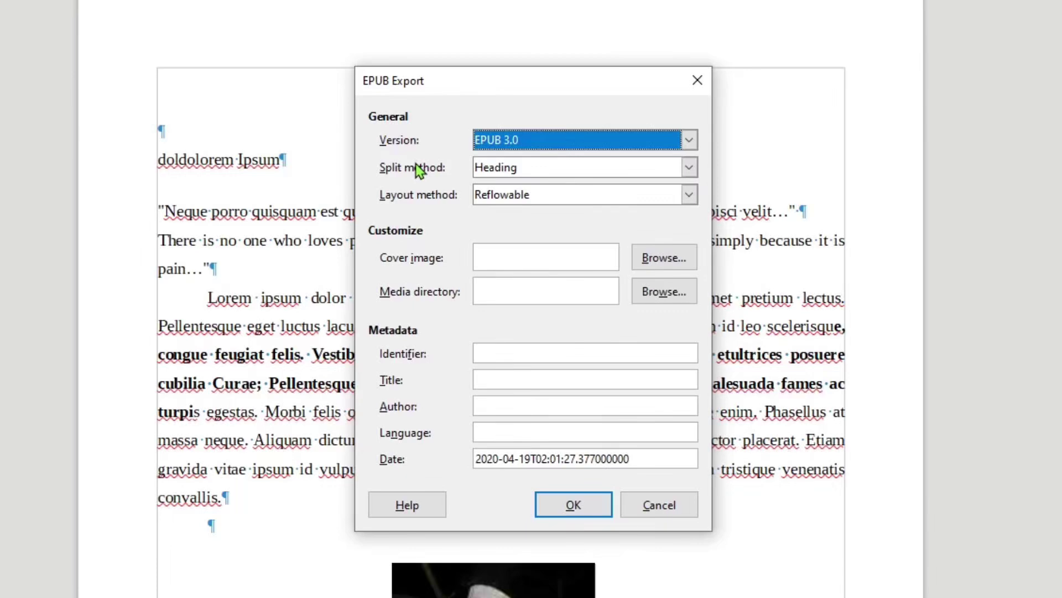
key("Tab")
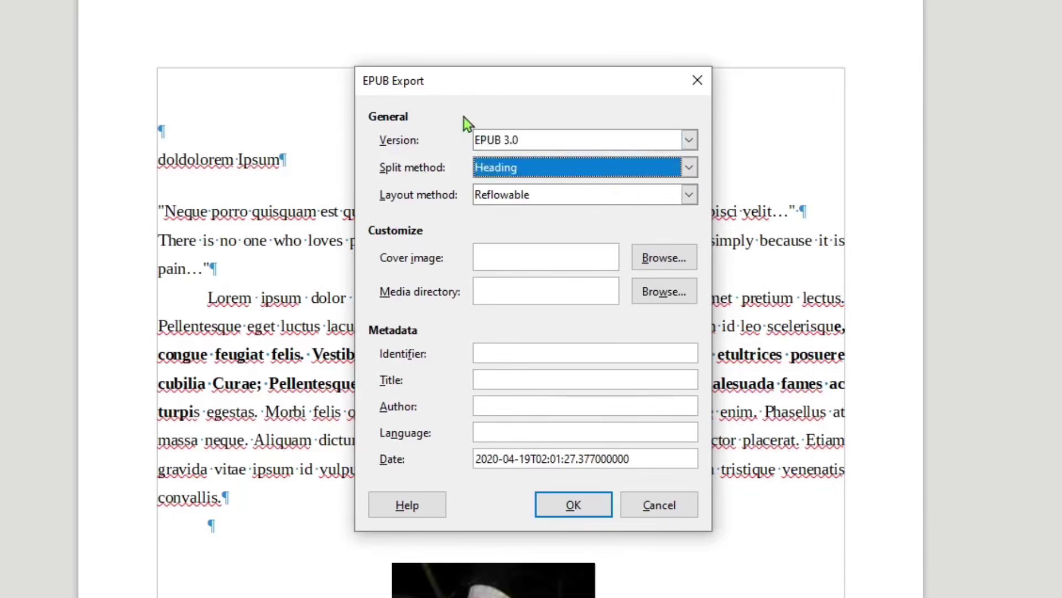
left_click(501, 167)
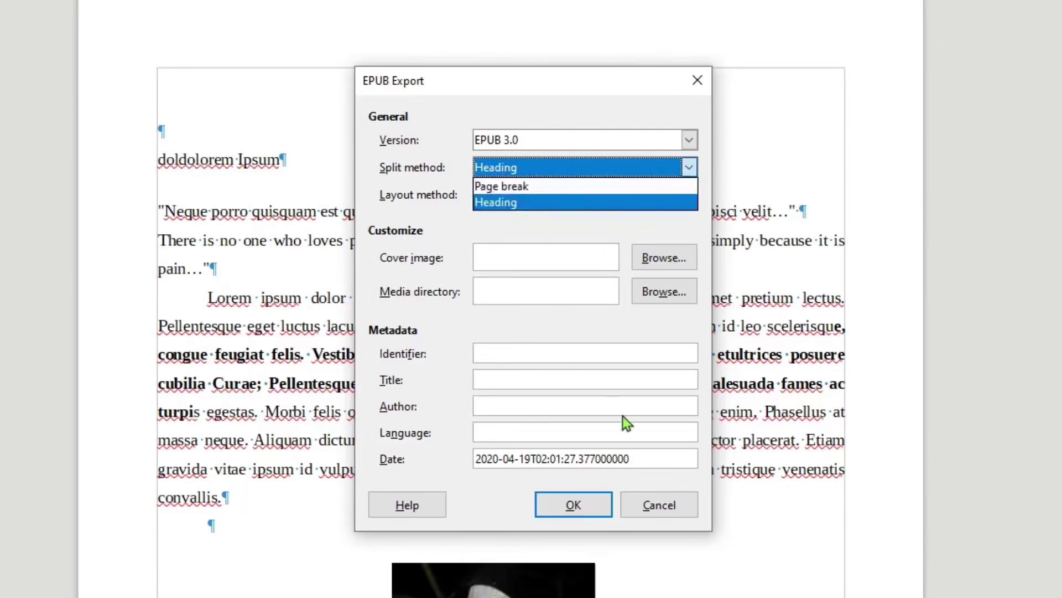
left_click(661, 515)
left_click(660, 507)
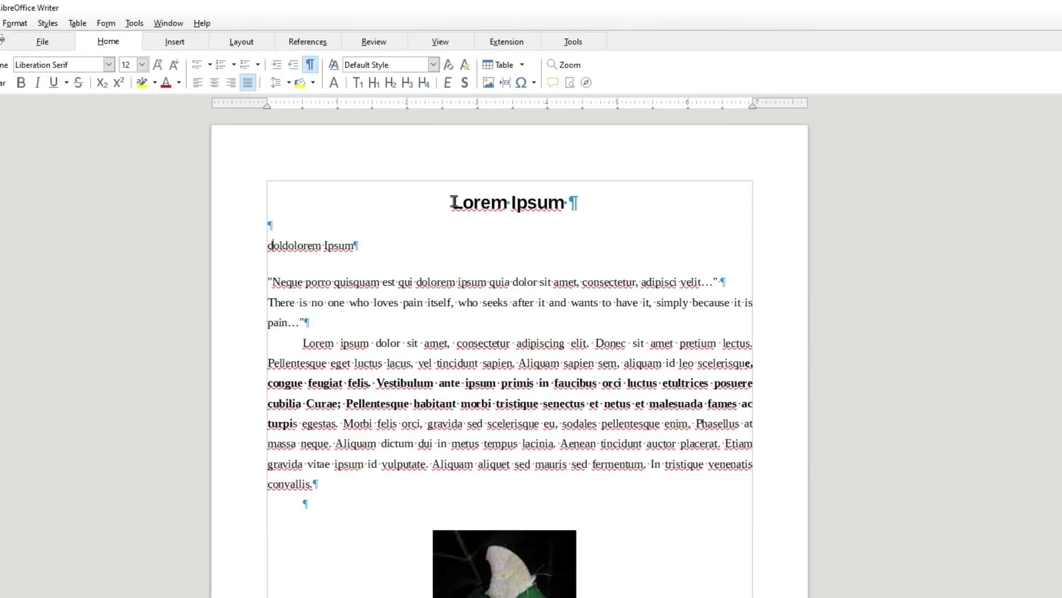
Check the paragraph style applied to the Lorem Ipsum title and the BAB chapter headings.
left_click(490, 202)
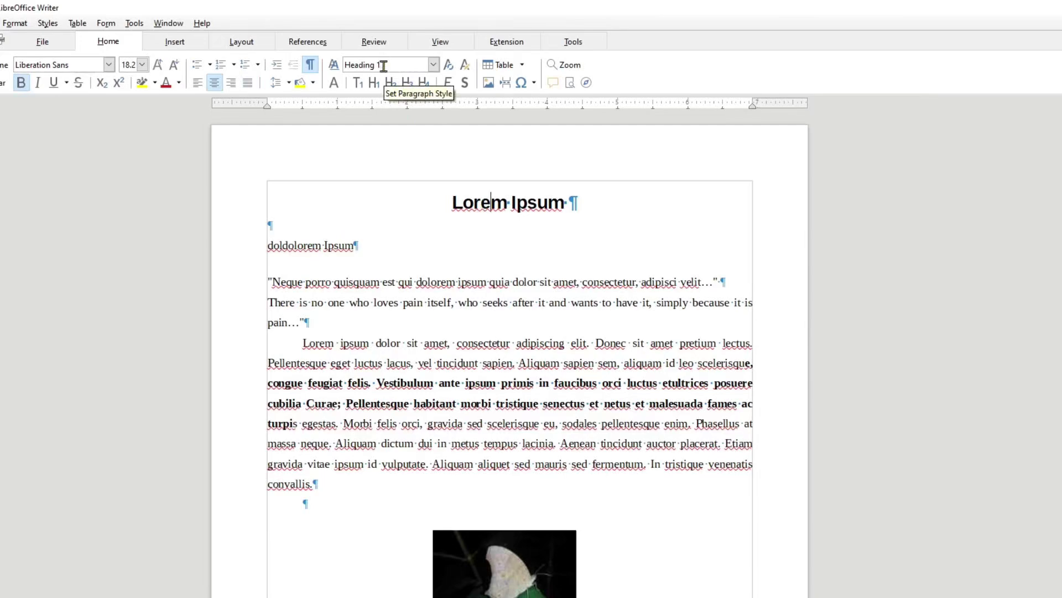
scroll(515, 279, "down", 10)
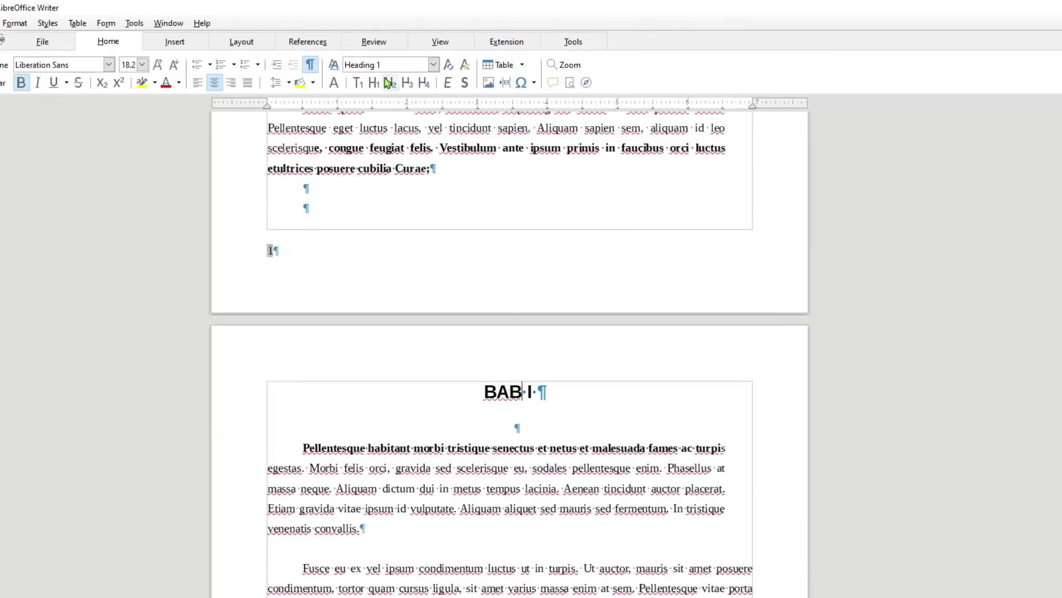
scroll(508, 367, "down", 10)
scroll(509, 367, "down", 5)
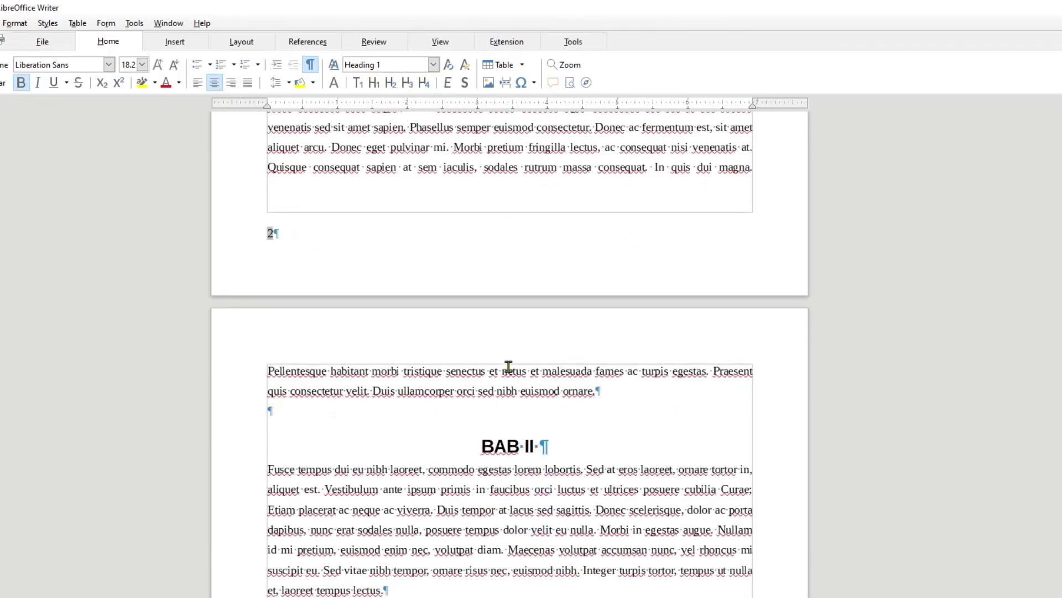
left_click(507, 446)
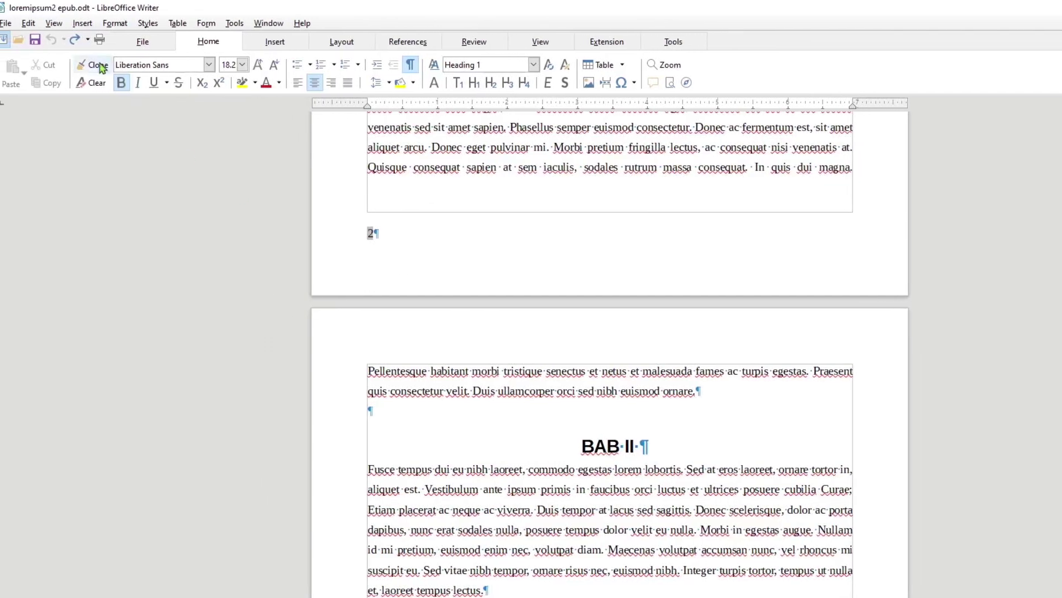
Start an EPUB 3.0 export with the Heading split method and Reflowable layout, and accept the settings.
left_click(12, 23)
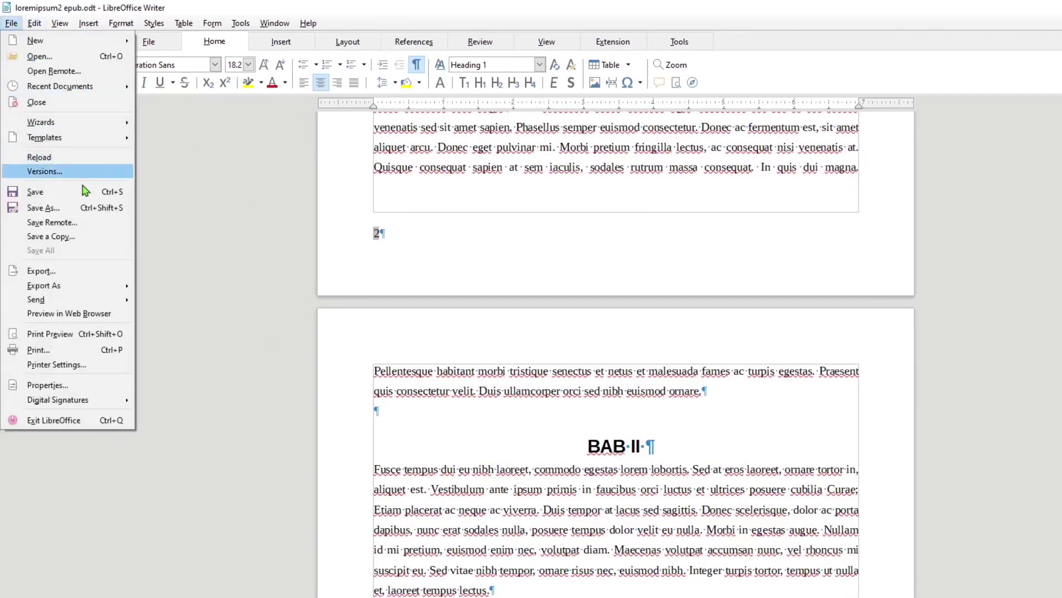
mouse_move(104, 287)
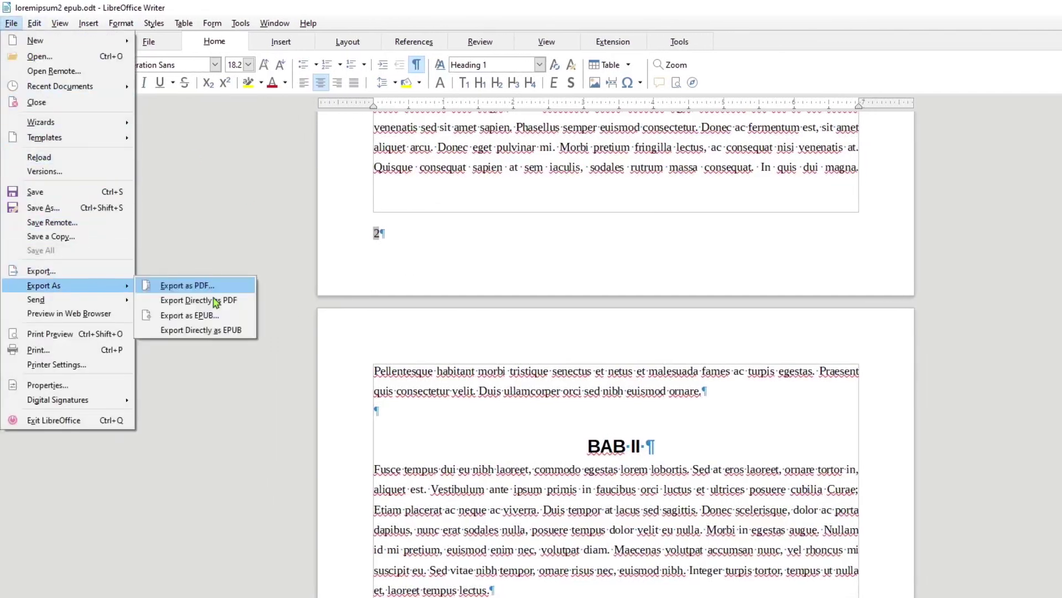
left_click(212, 315)
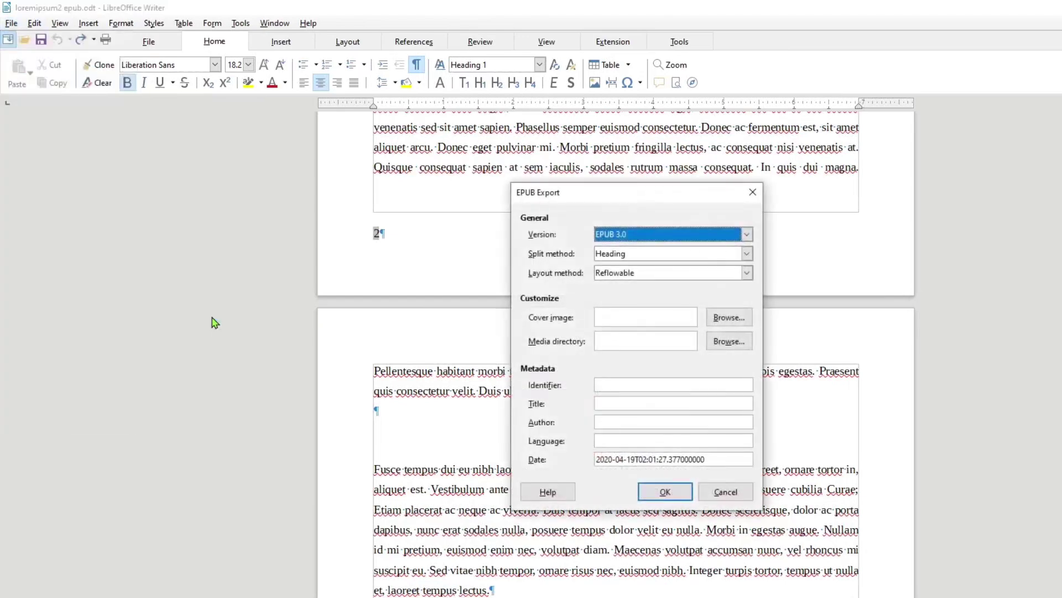
left_click(645, 493)
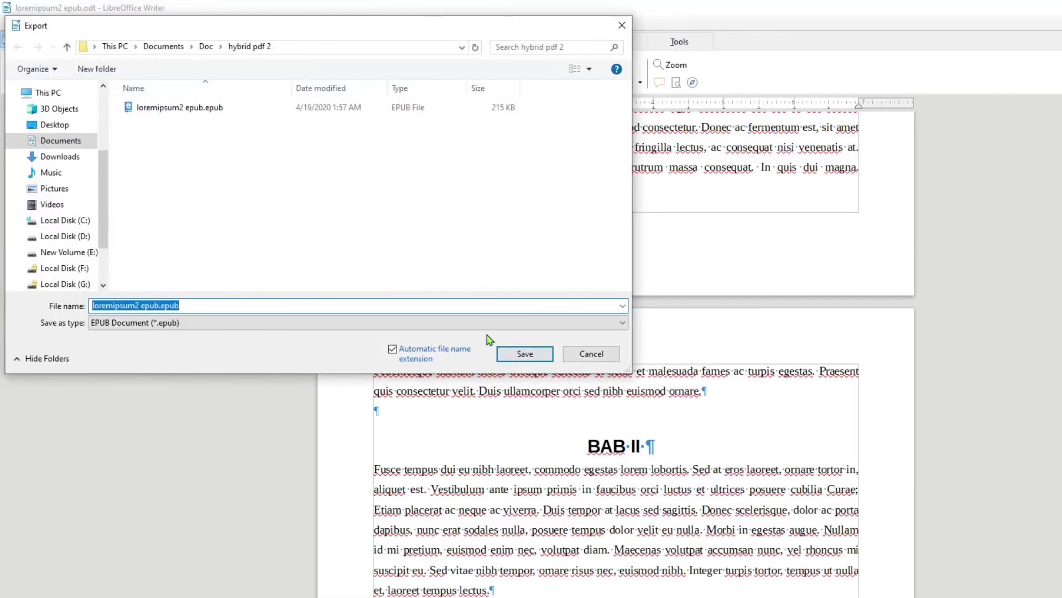
Name the export file "loremipsum2 epub heading" and save it in the hybrid pdf 2 folder.
left_click(286, 302)
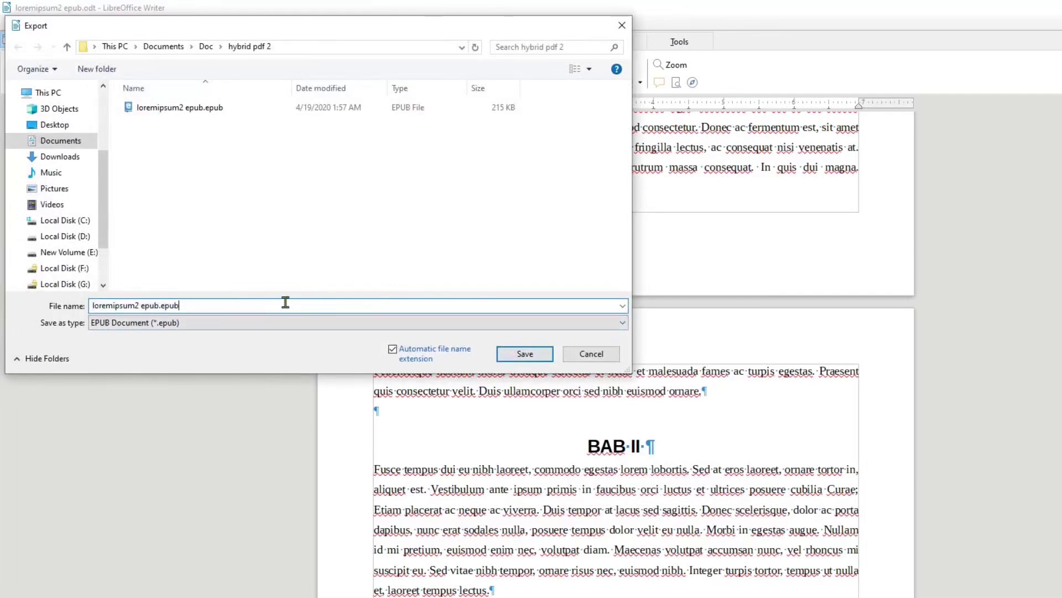
key("BackSpace")
key("BackSpace")
key("BackSpace")
key("BackSpace")
key("BackSpace")
type("heading")
key("Return")
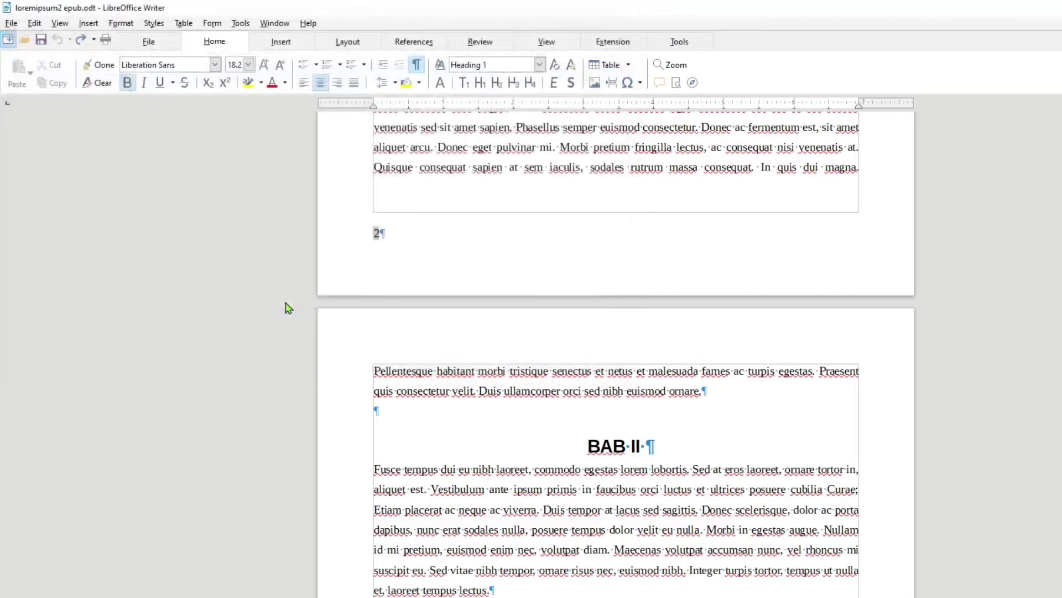
Switch to File Explorer, open loremipsum2 epub heading.epub, and visit BAB II, BAB I and BAB III through its table of contents.
key("alt+Tab")
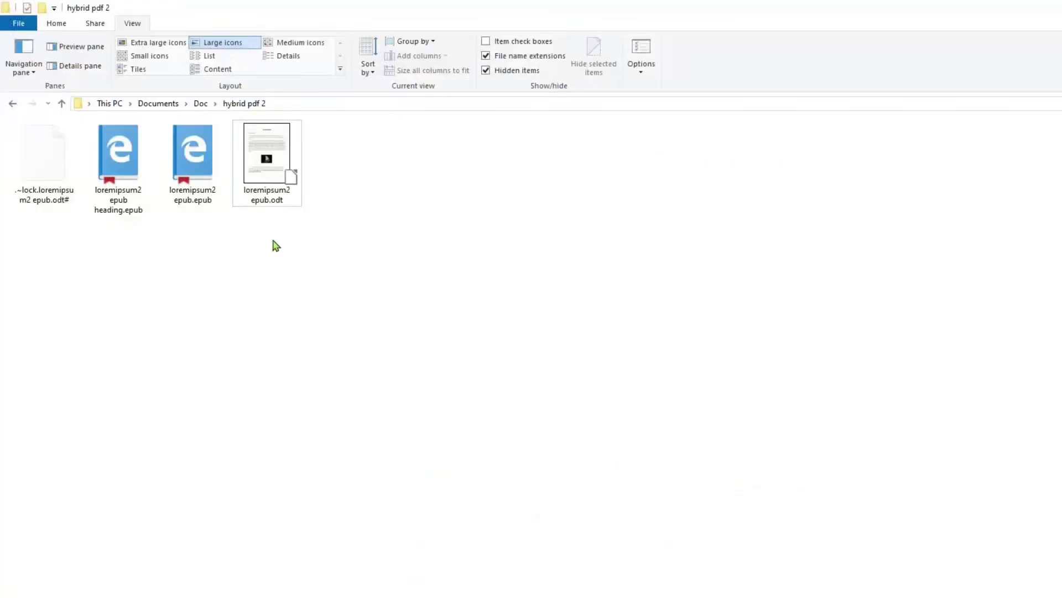
double_click(133, 166)
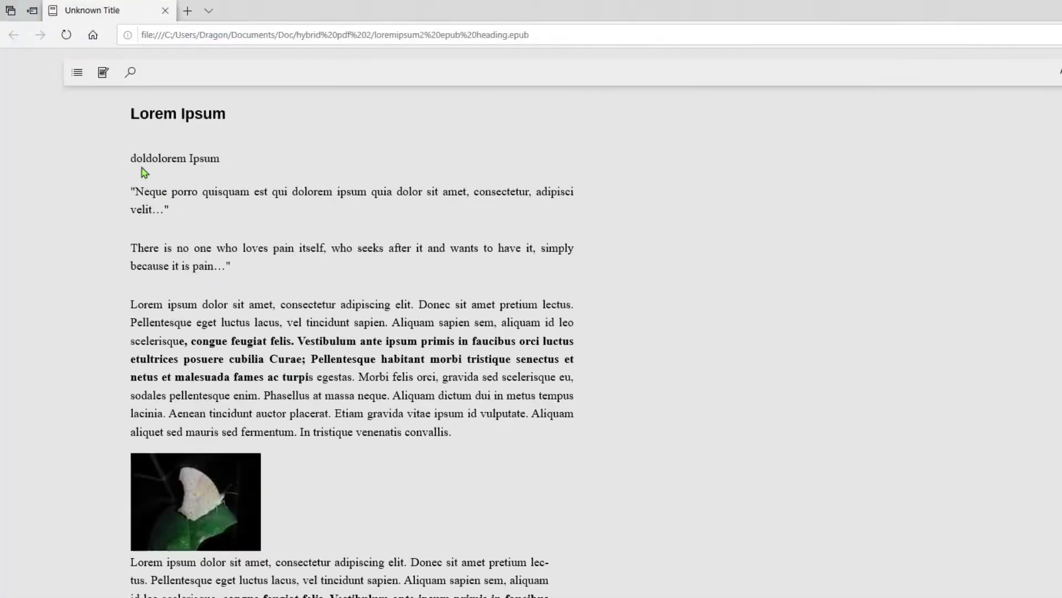
left_click(78, 72)
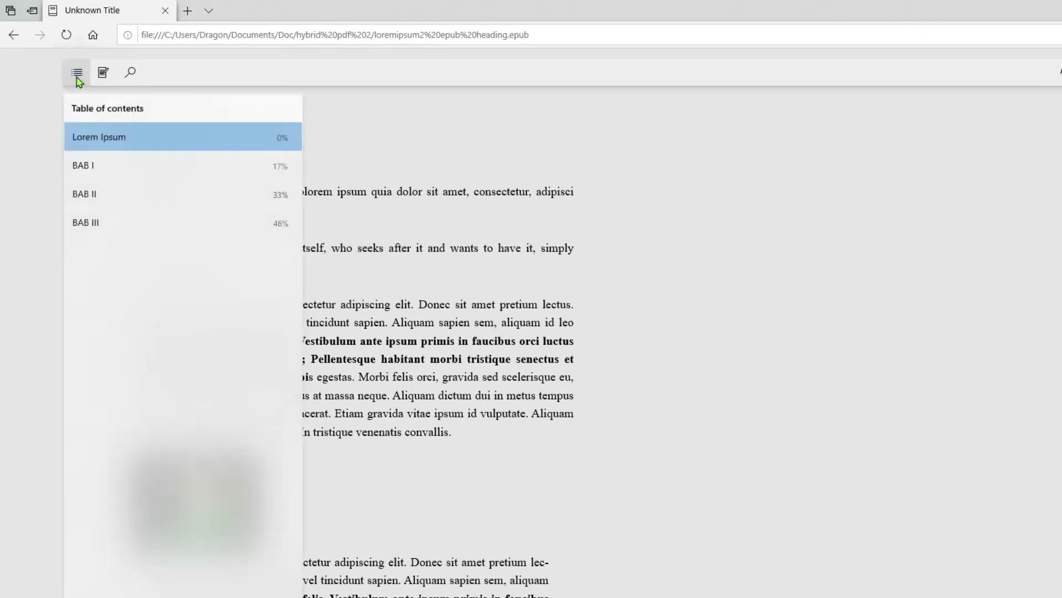
left_click(94, 199)
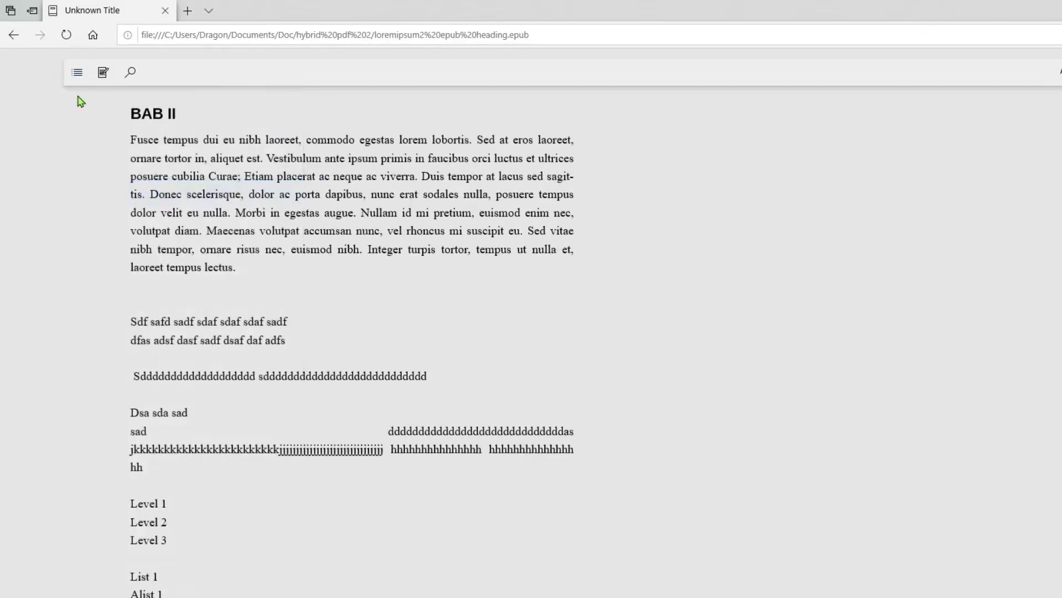
left_click(76, 79)
left_click(86, 165)
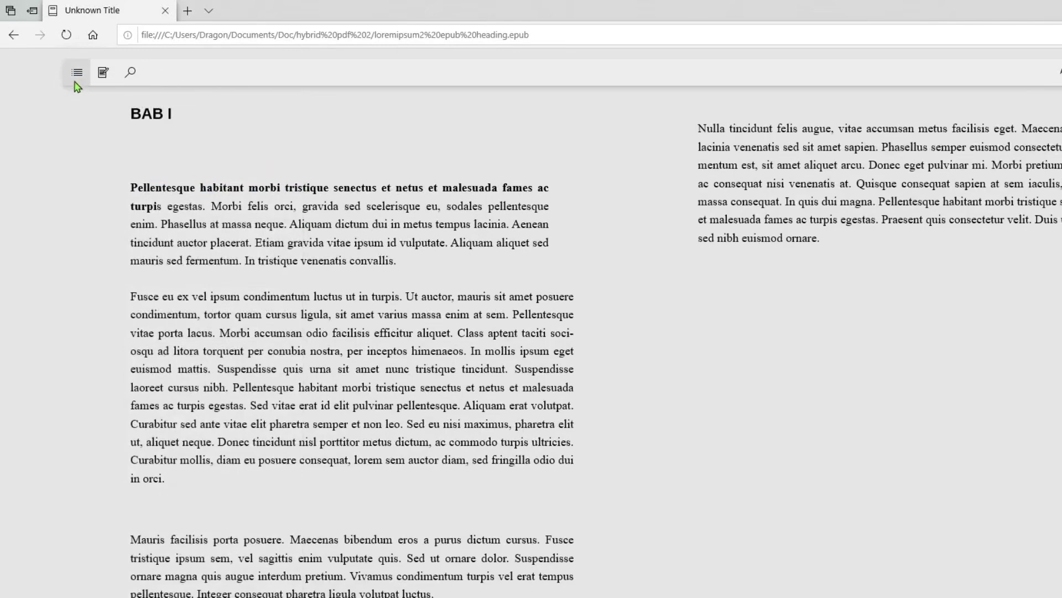
left_click(78, 78)
left_click(108, 220)
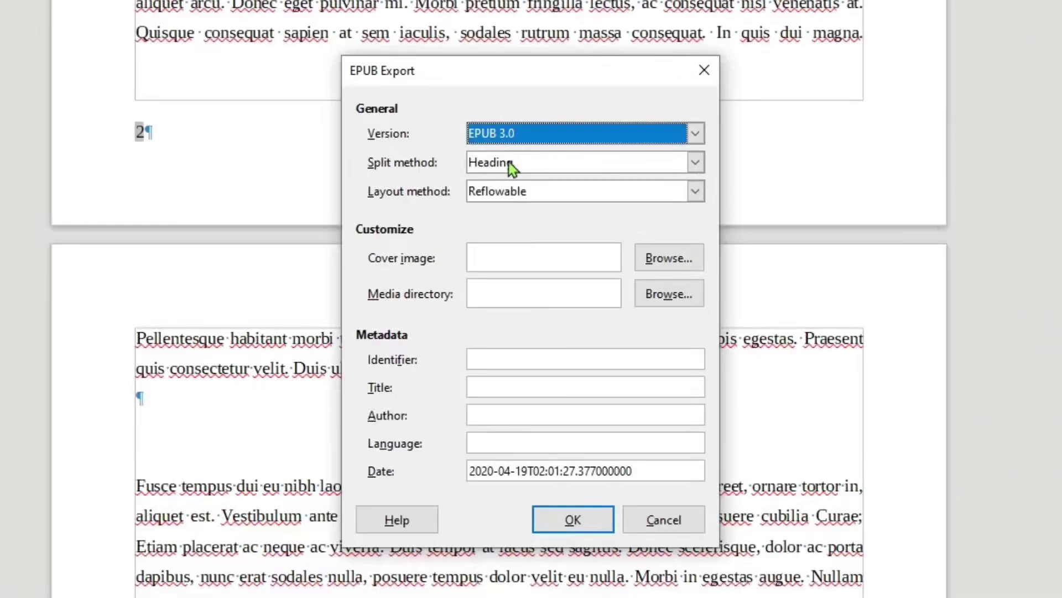
Look at the Page break choice among the EPUB split methods and cancel the export dialog.
left_click(509, 162)
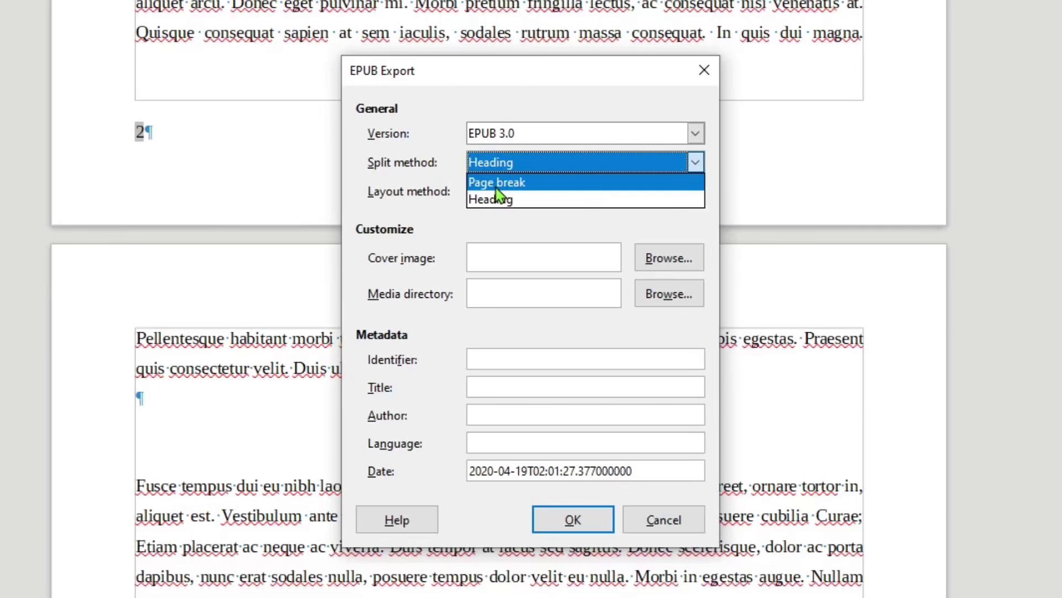
left_click(644, 525)
left_click(646, 522)
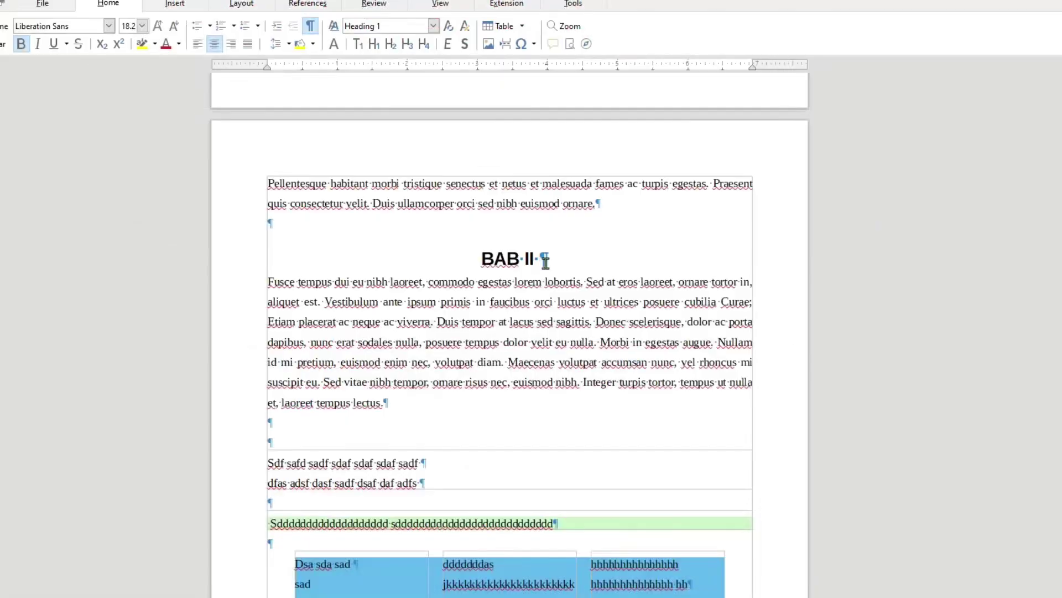
Insert a page break after the "Level 3" item of the numbered list in the BAB II section.
scroll(545, 261, "down", 6)
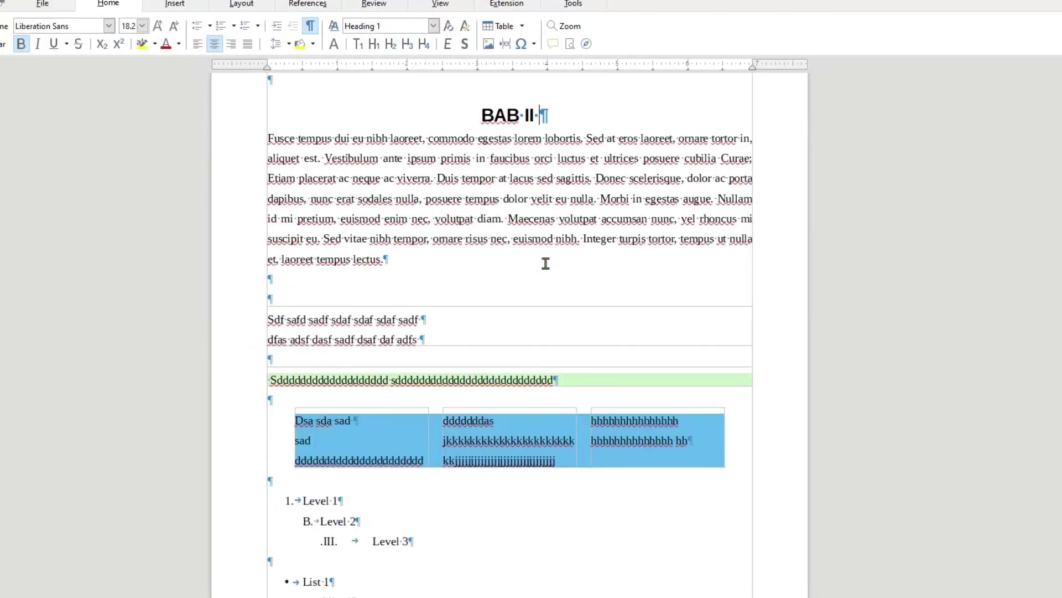
scroll(545, 262, "down", 3)
left_click(505, 307)
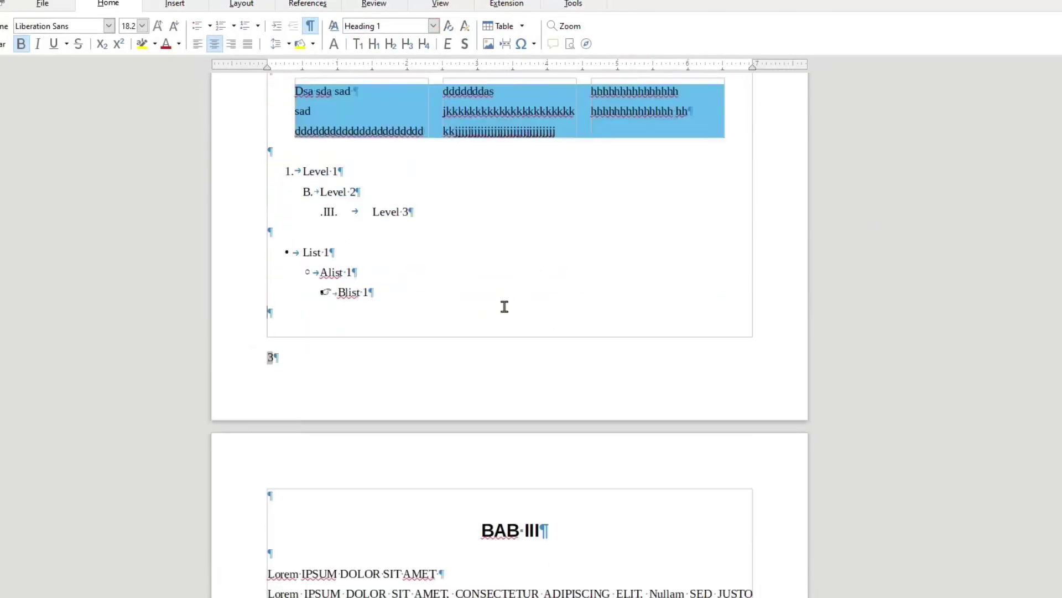
left_click(417, 250)
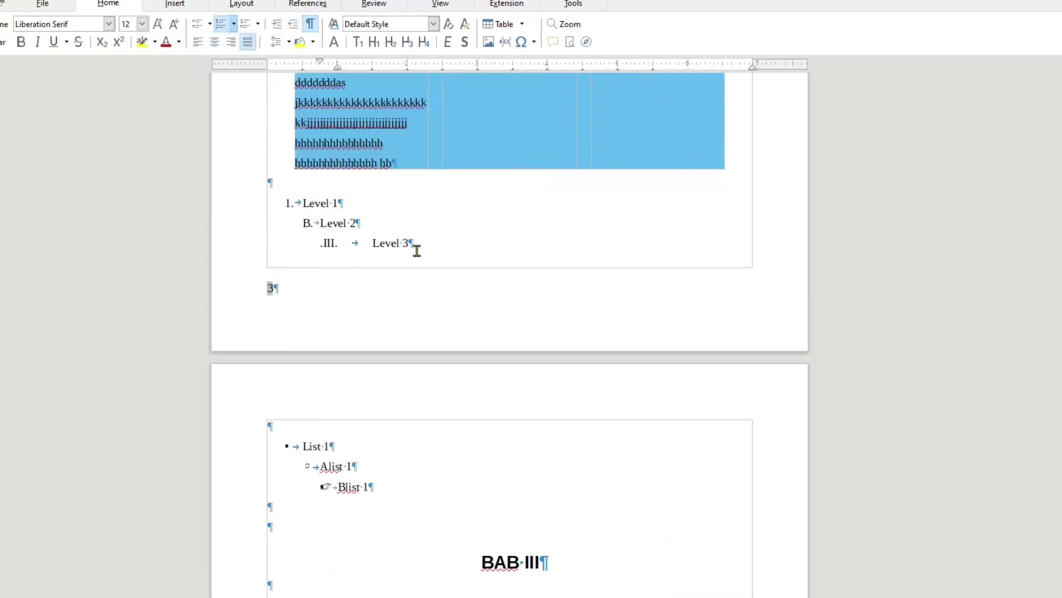
left_click(241, 8)
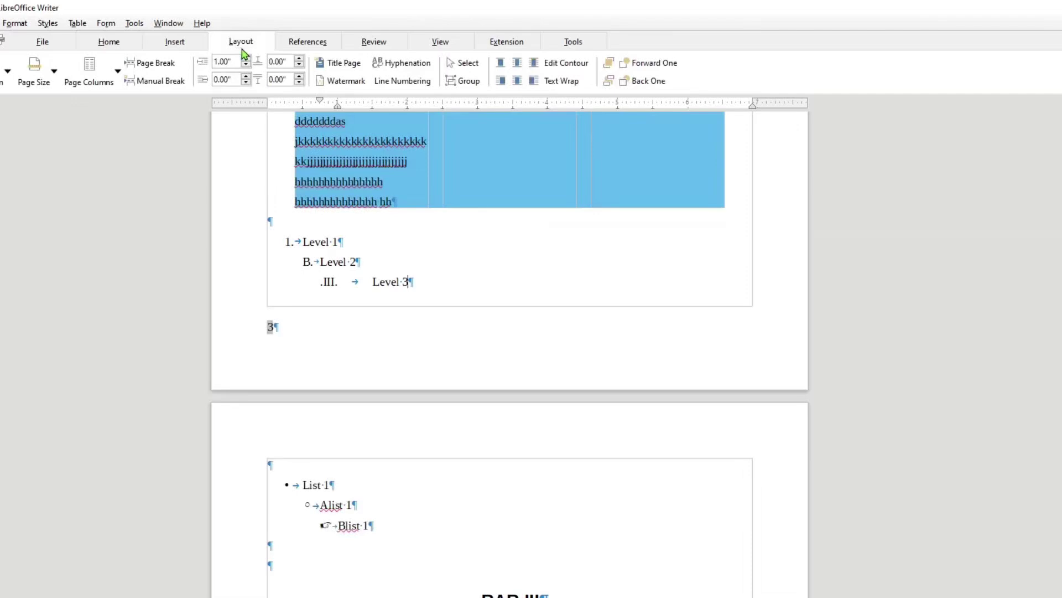
left_click(146, 65)
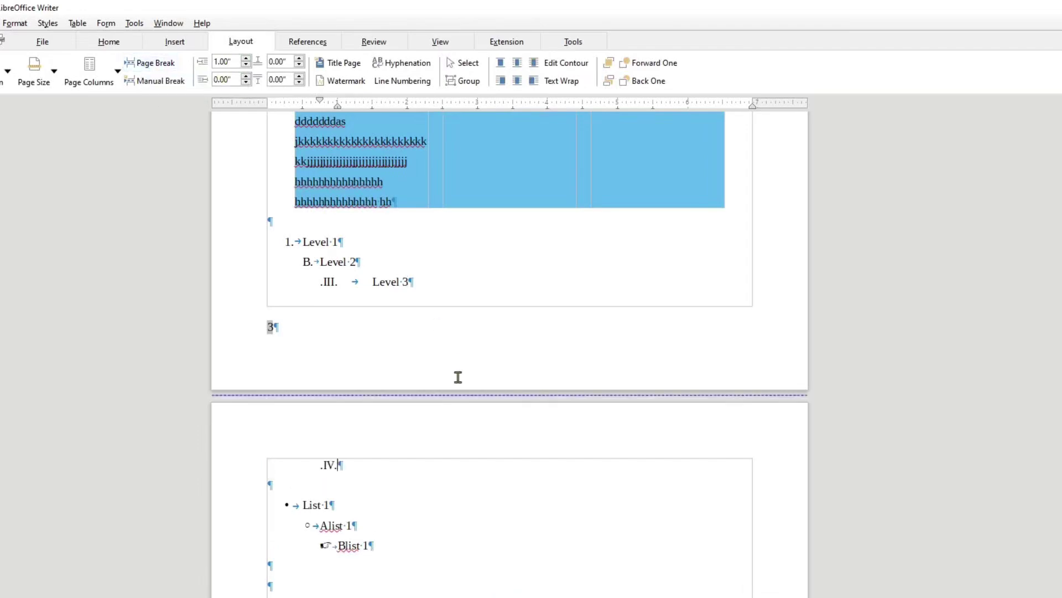
mouse_move(407, 399)
Start another EPUB 3.0 export with the split method set to Page break and accept the settings.
left_click(11, 23)
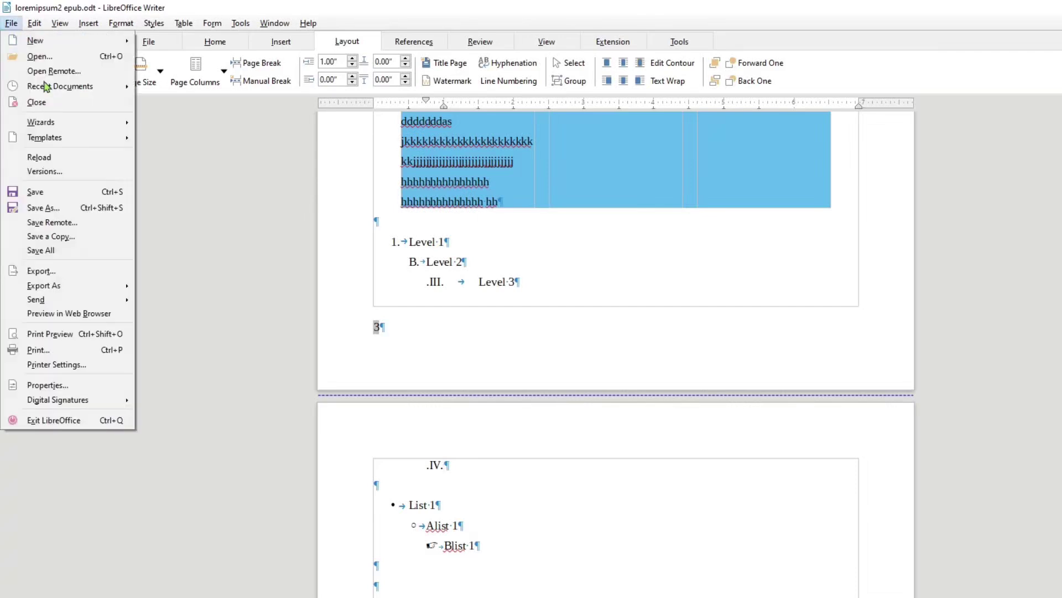
mouse_move(100, 289)
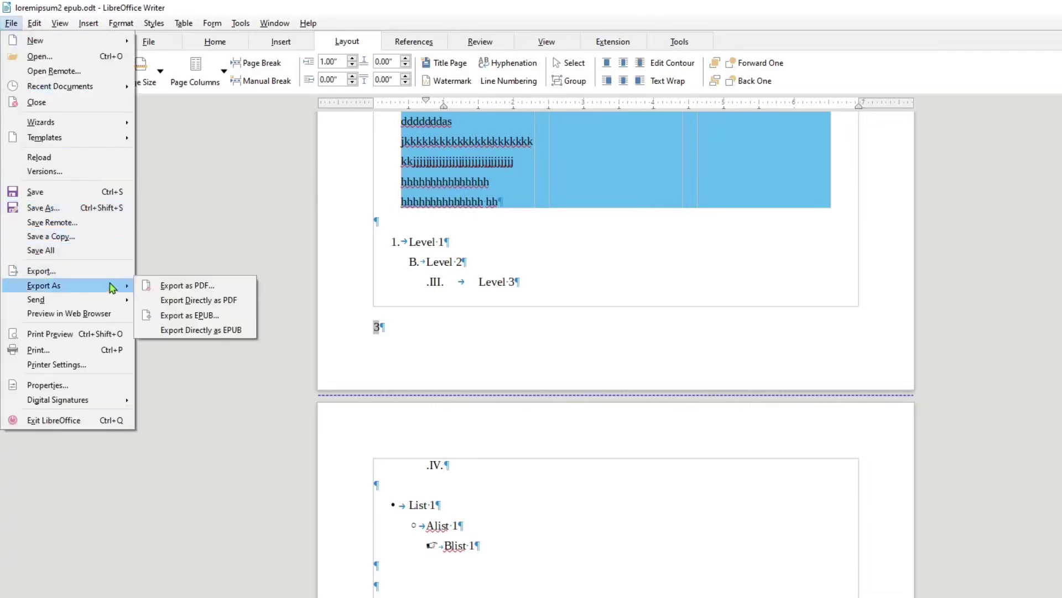
left_click(204, 317)
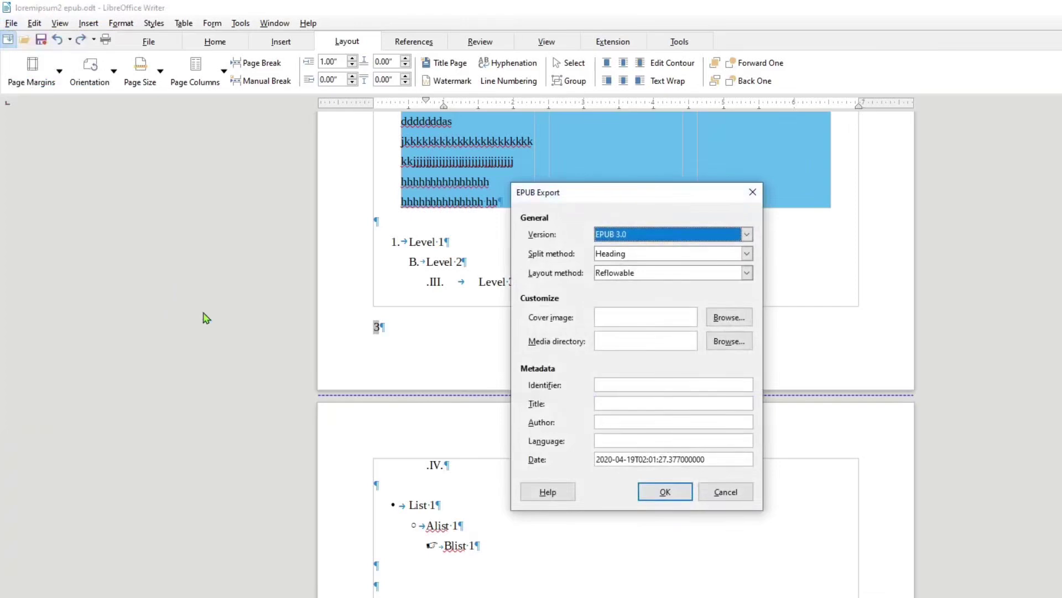
left_click(626, 258)
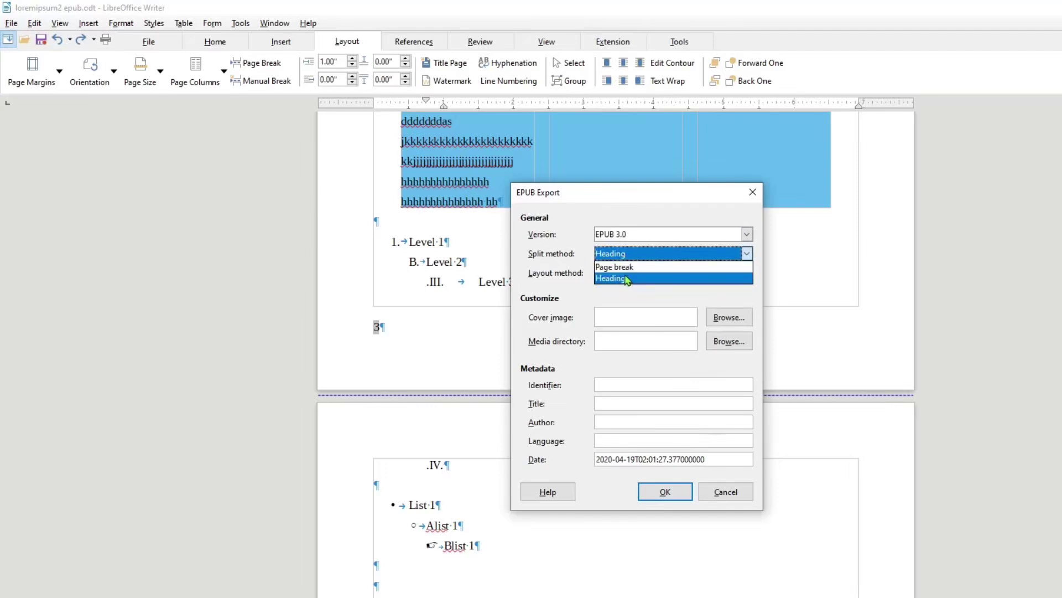
key("Up")
key("Return")
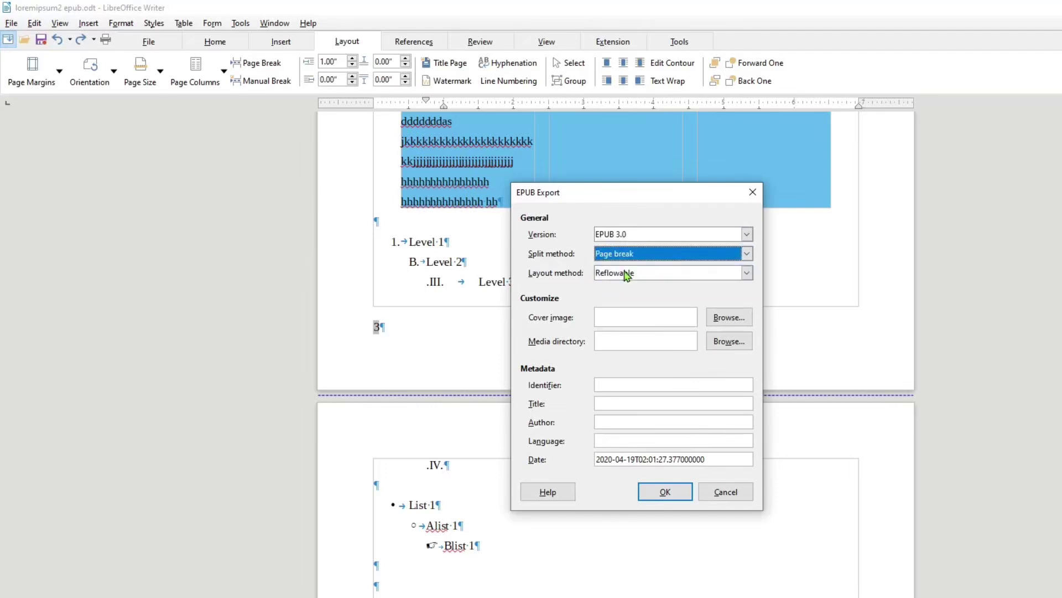
left_click(663, 490)
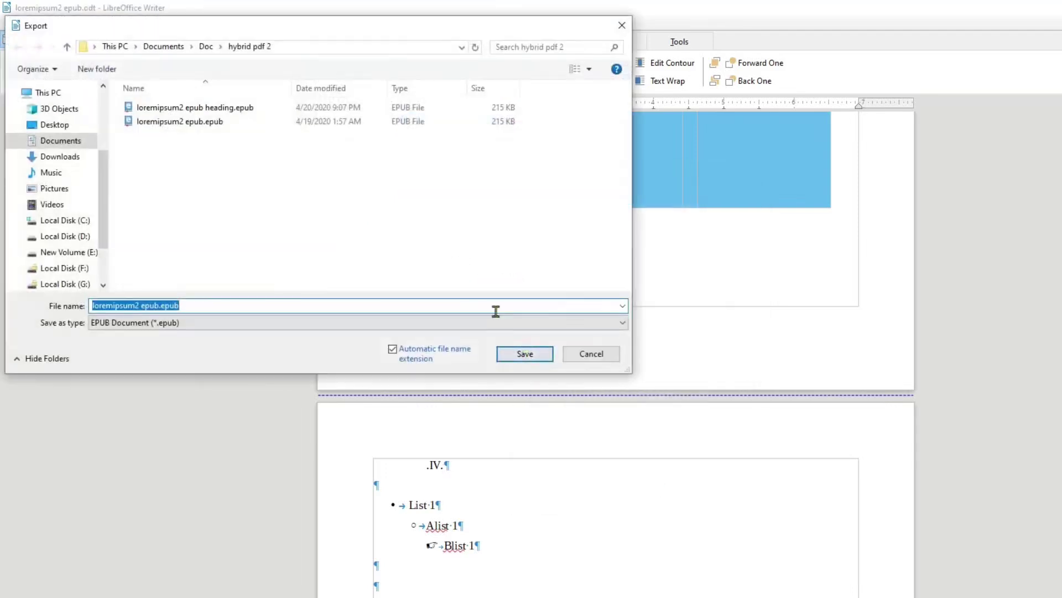
Name the export file "loremipsum2 epub pagebreak" and save it as an EPUB document in the hybrid pdf 2 folder.
left_click(255, 305)
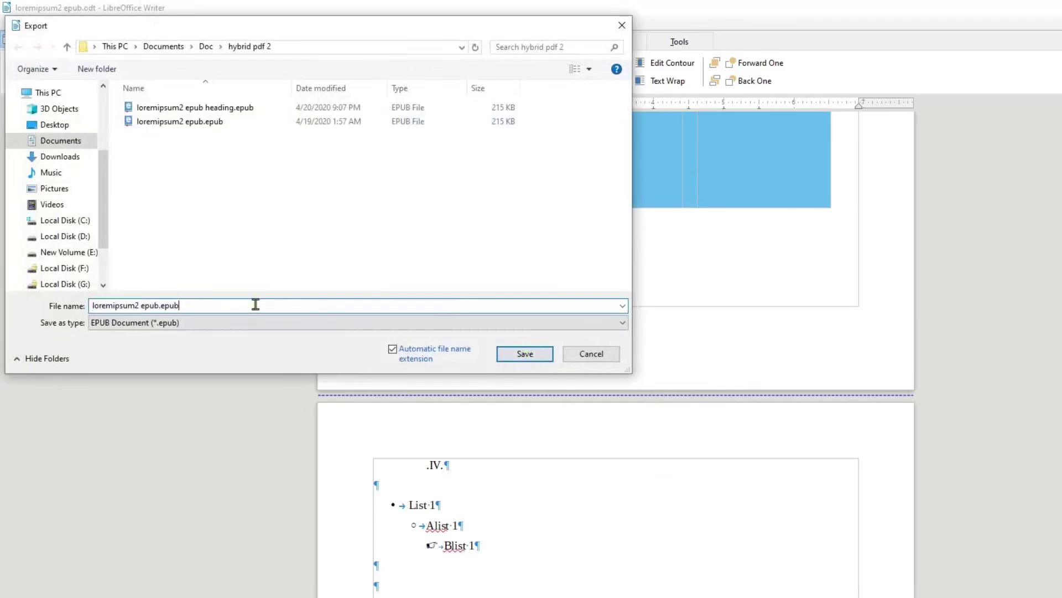
key("BackSpace")
key("BackSpace")
key("BackSpace")
key("BackSpace")
key("BackSpace")
type("pagebreak")
key("Return")
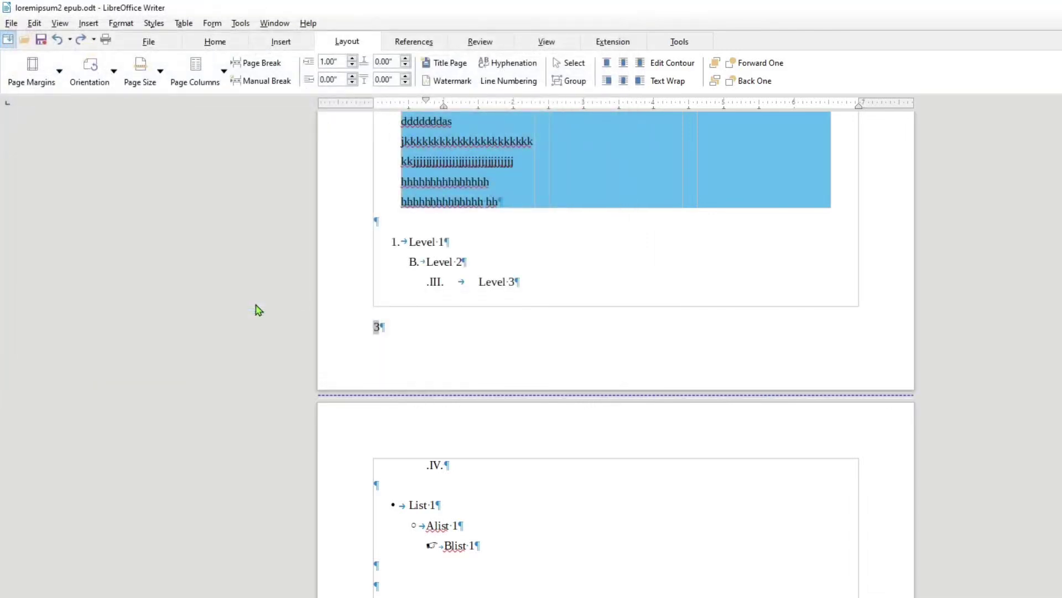
Switch to File Explorer, open loremipsum2 epub pagebreak.epub, and visit the "Lorem Ipsum BAB I BAB II" entry in its table of contents.
key("alt+Tab")
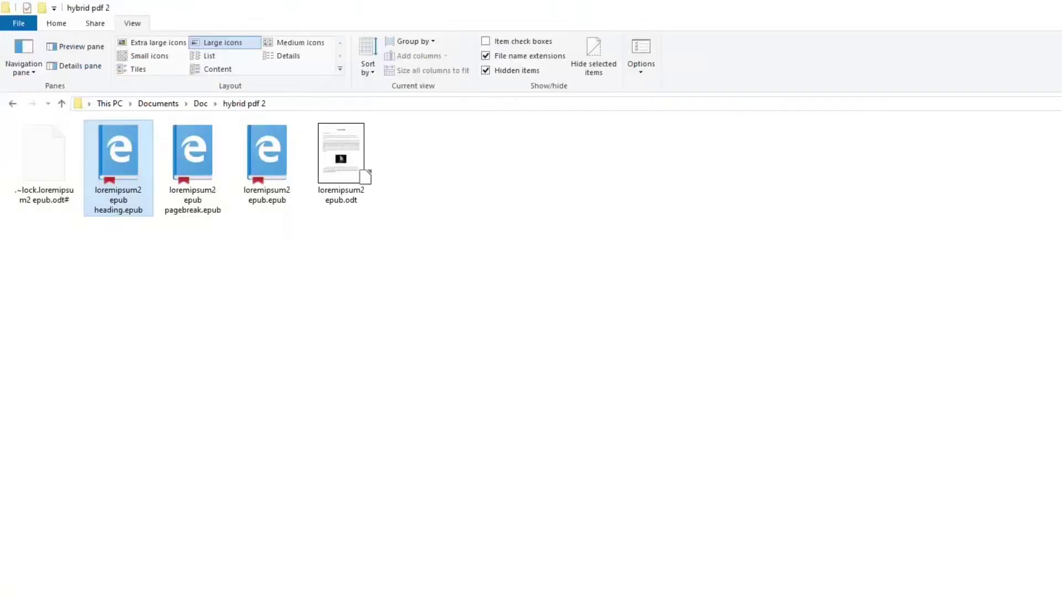
double_click(197, 202)
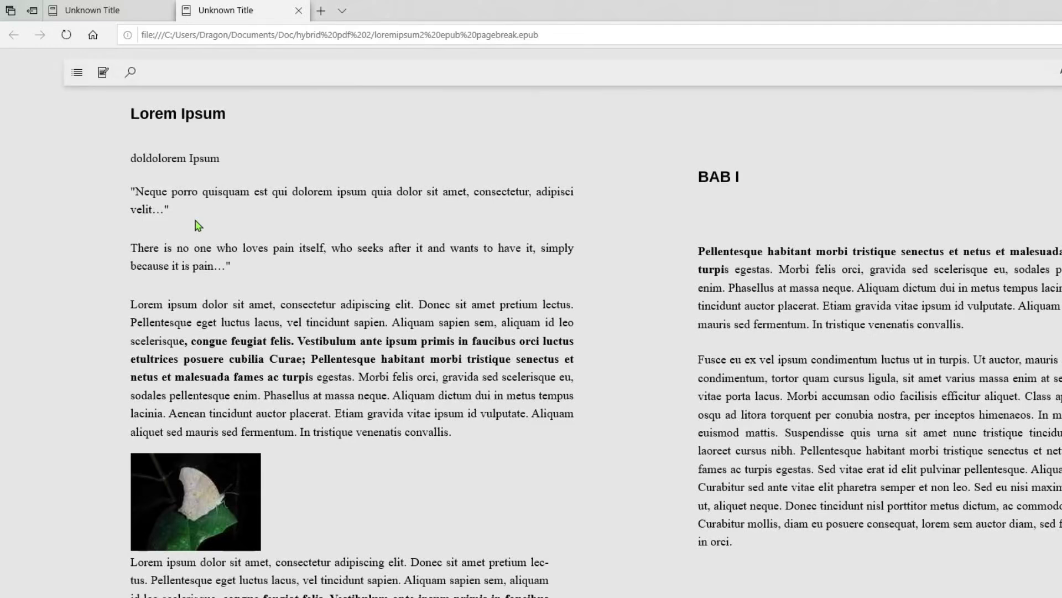
left_click(77, 73)
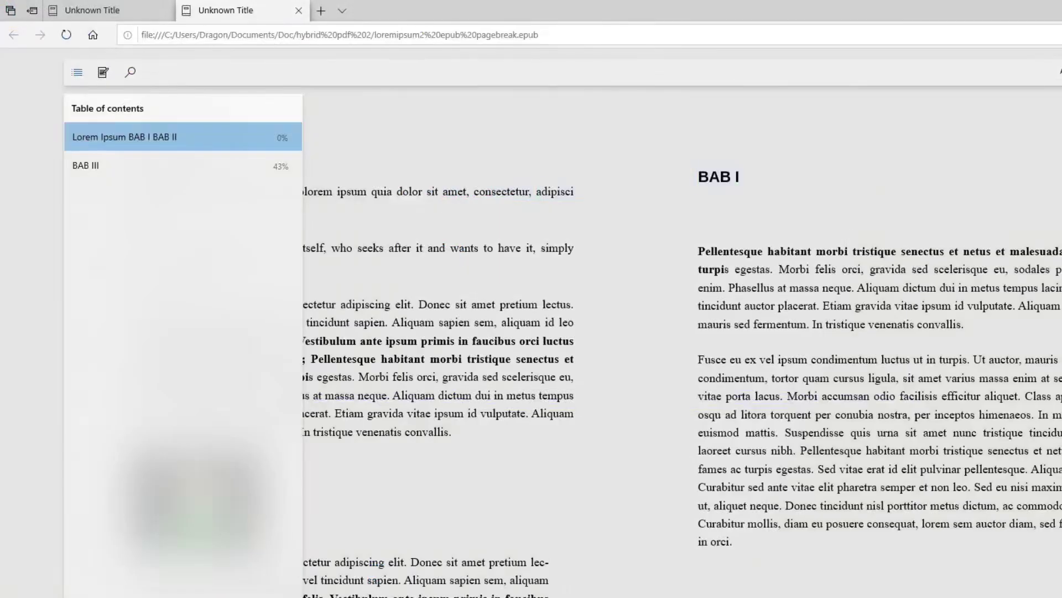
left_click(192, 144)
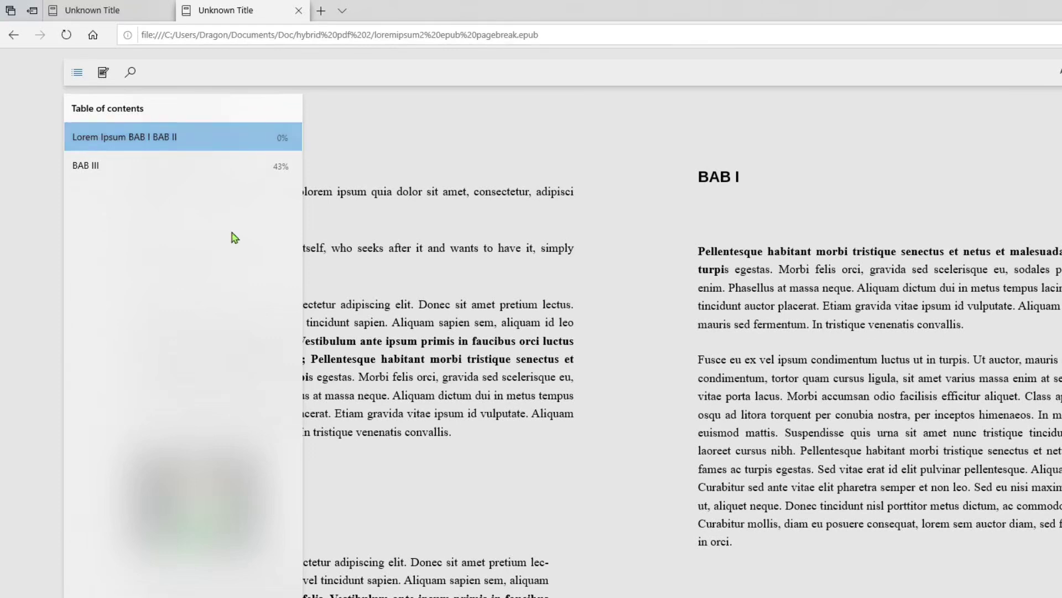